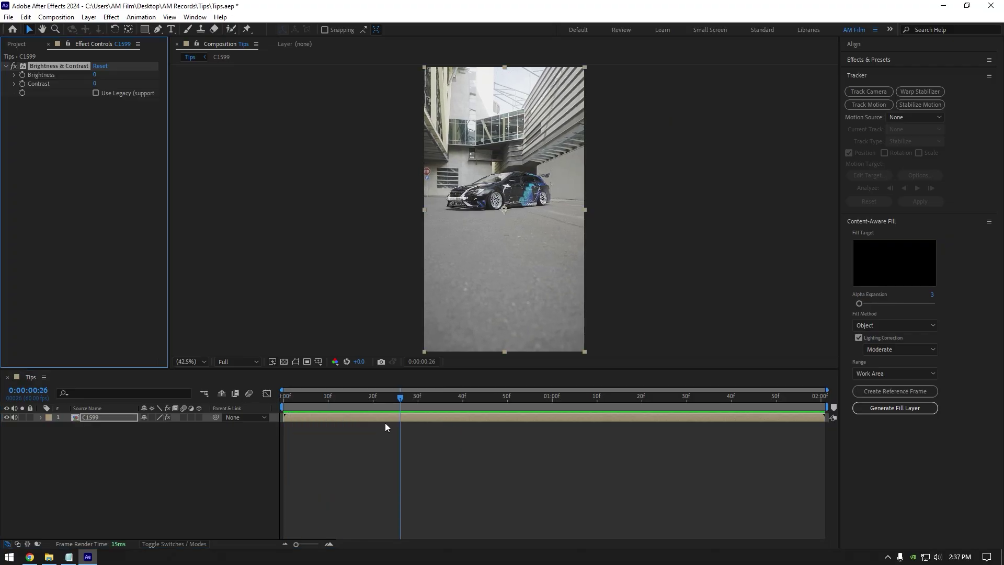
Step: Replace the Brightness expression with wiggle(20,50) and preview the flicker
left_click(23, 76, "alt")
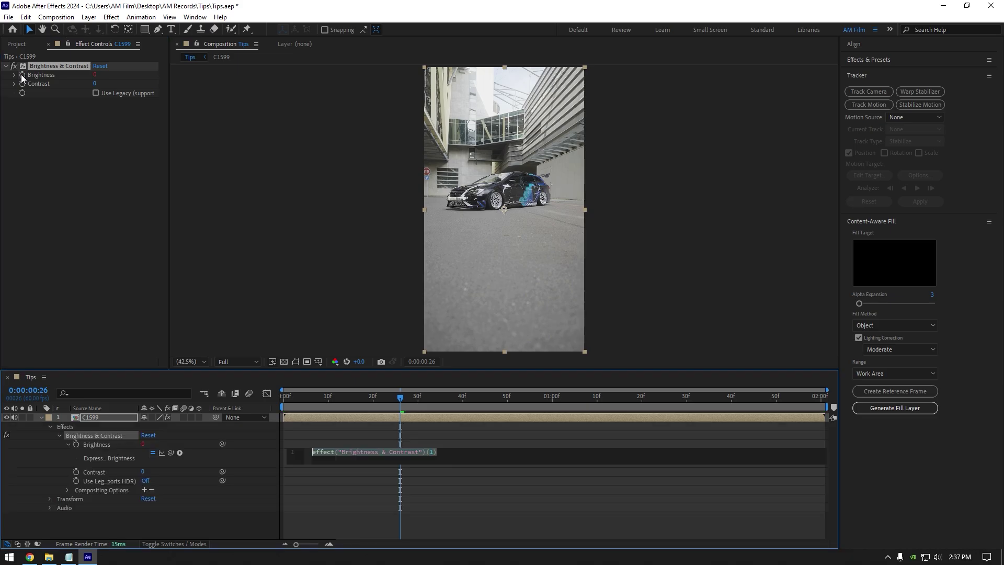
left_click(470, 452)
left_click_drag(470, 451, 286, 442)
key("BackSpace")
type("wiggle")
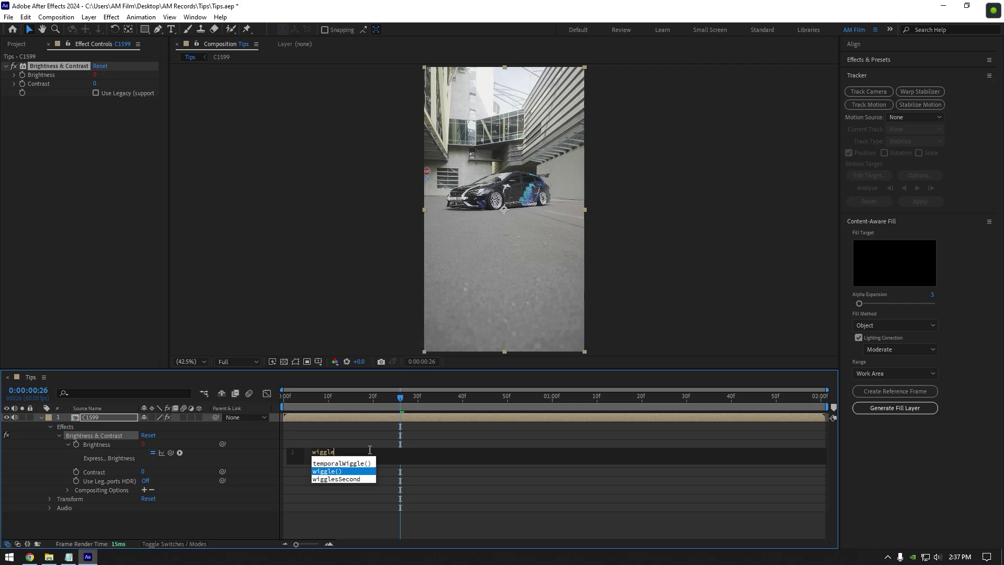
key("Return")
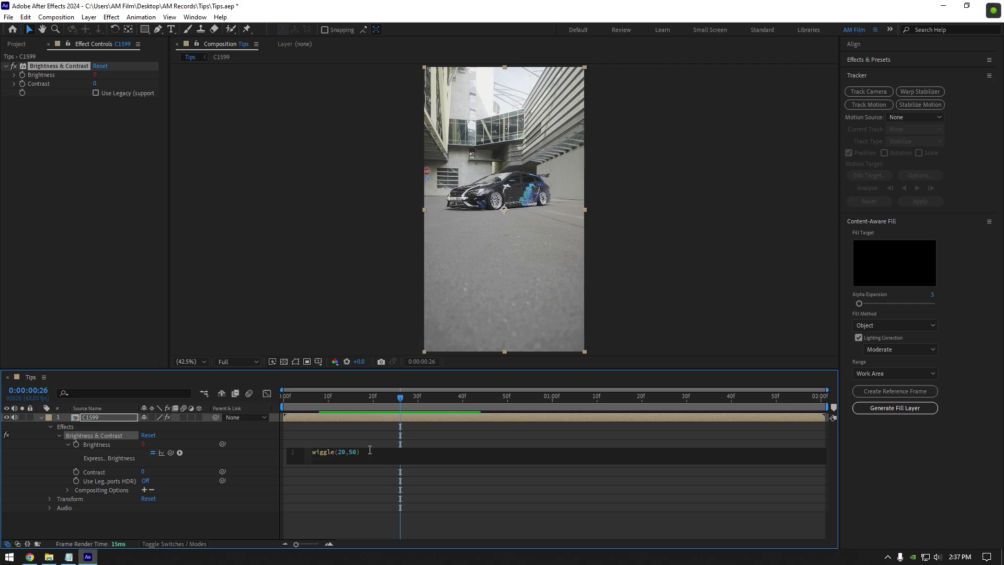
left_click(401, 421)
key("space")
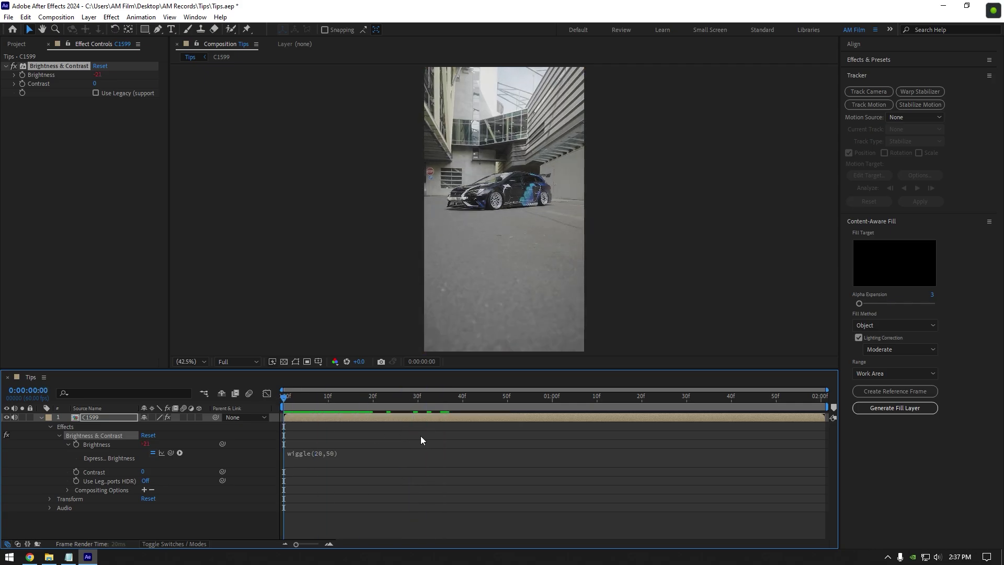
key("space")
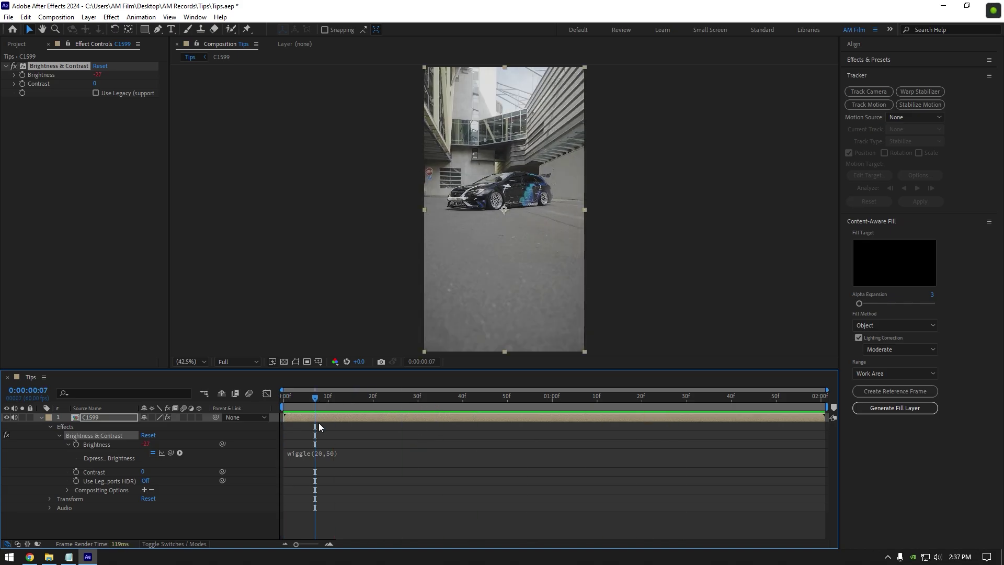
Step: Change the wiggle frequency from 20 to 10 and preview the slower flicker
left_click(324, 456)
left_click(340, 453)
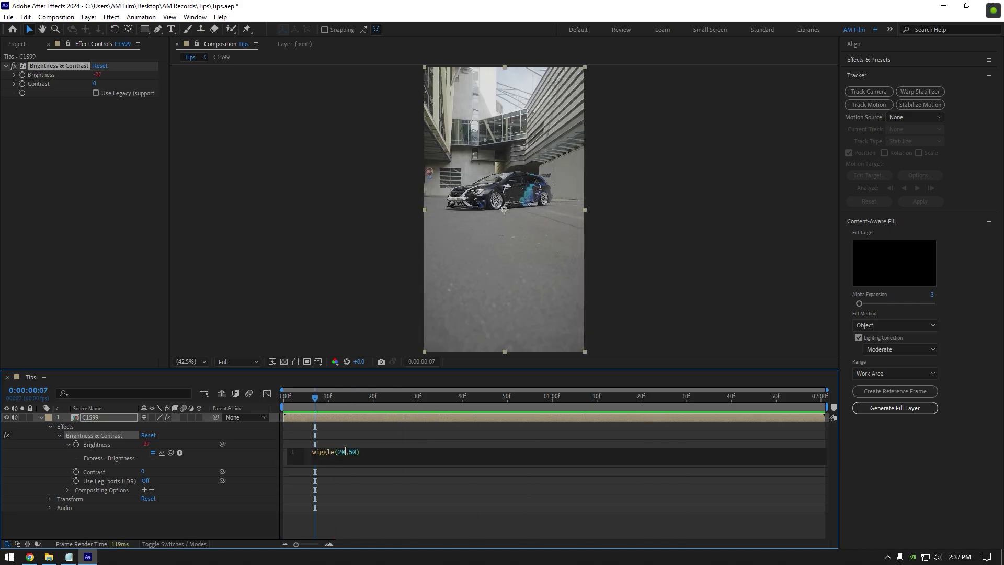
double_click(341, 452)
type("10")
left_click(397, 423)
key("space")
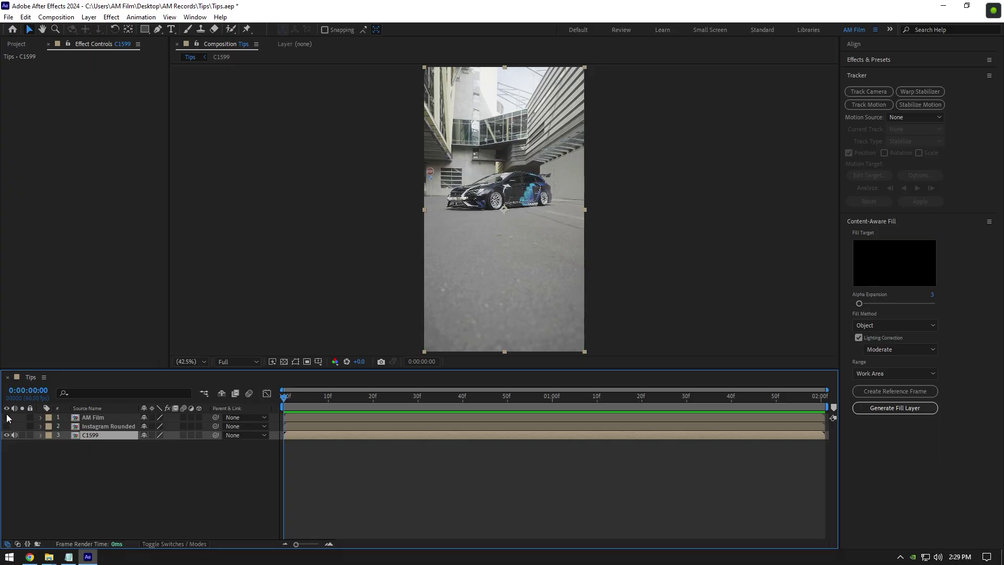
Step: Make AM Film visible and briefly show, then re-hide, Instagram Rounded
left_click(7, 418)
left_click(8, 426)
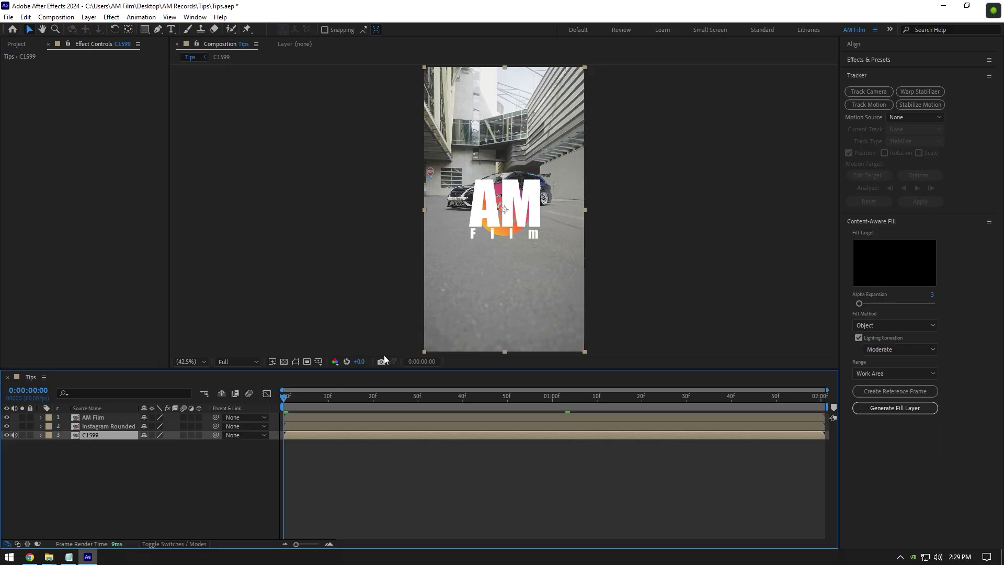
left_click(7, 426)
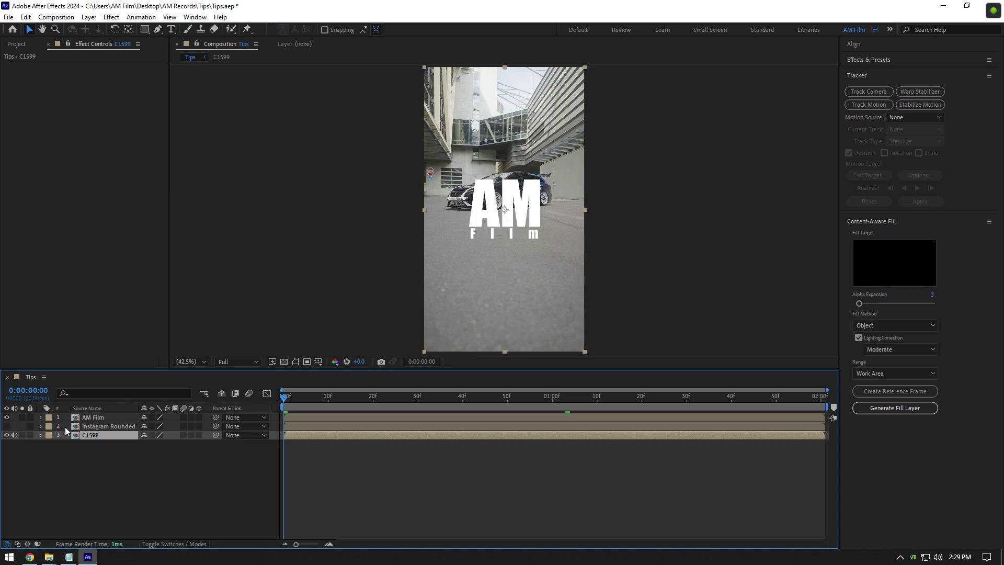
Step: Apply CC Twister to AM Film with Instagram Rounded as the backside
left_click(97, 416)
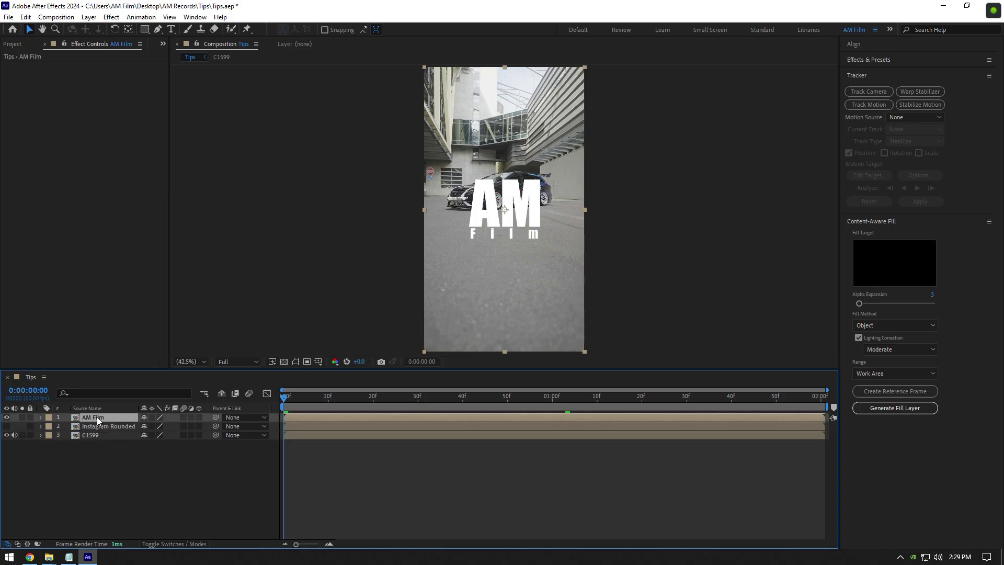
key("ctrl+space")
type("cc")
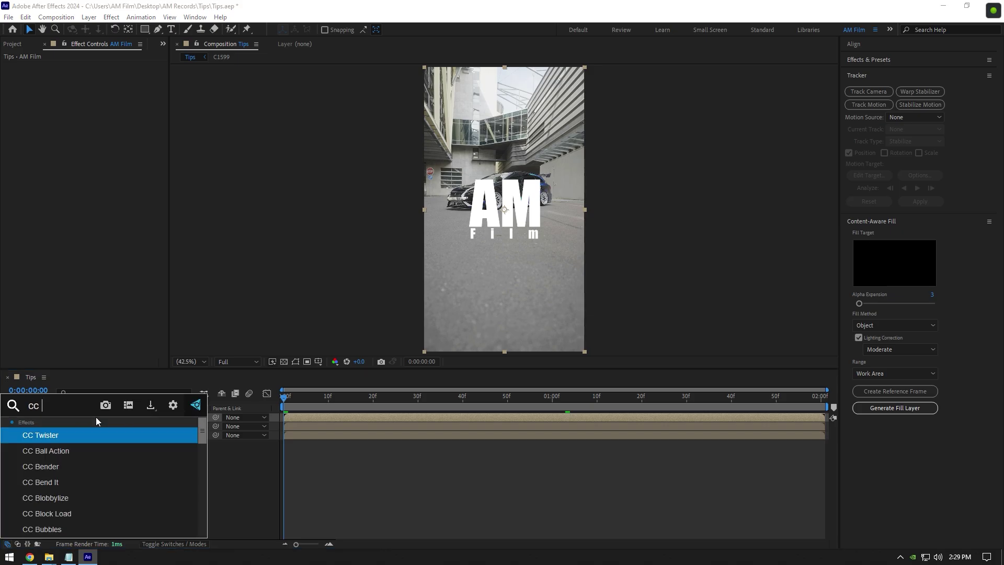
left_click(54, 437)
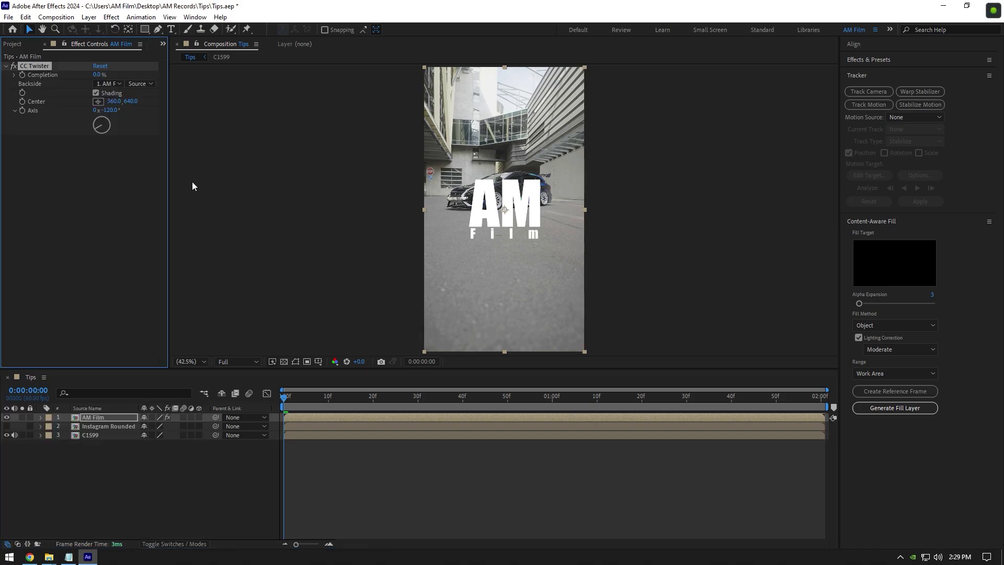
left_click(95, 82)
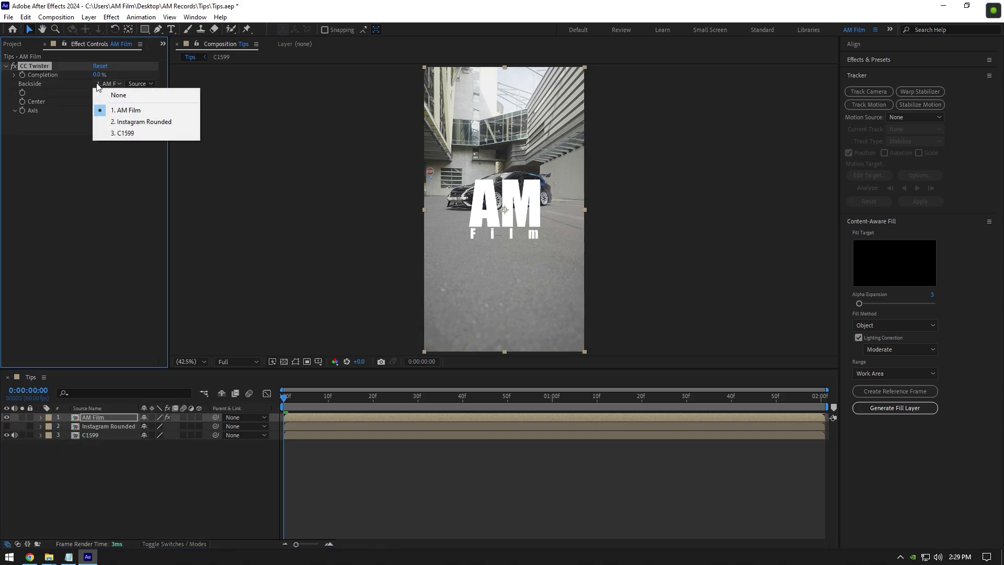
left_click(130, 121)
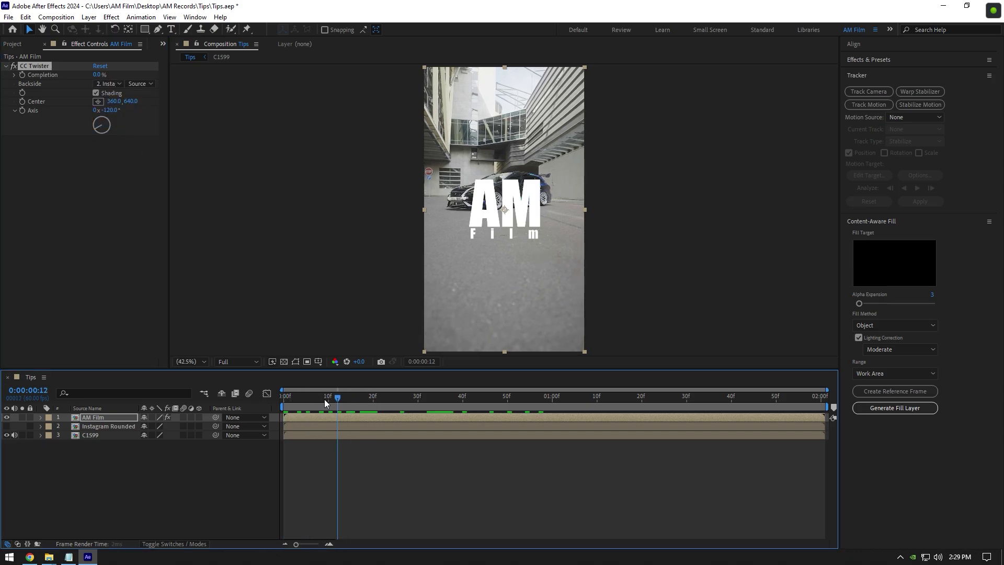
Step: Keyframe Completion from 0% at start to 100% at 0:00:01:17 and preview
left_click(257, 400)
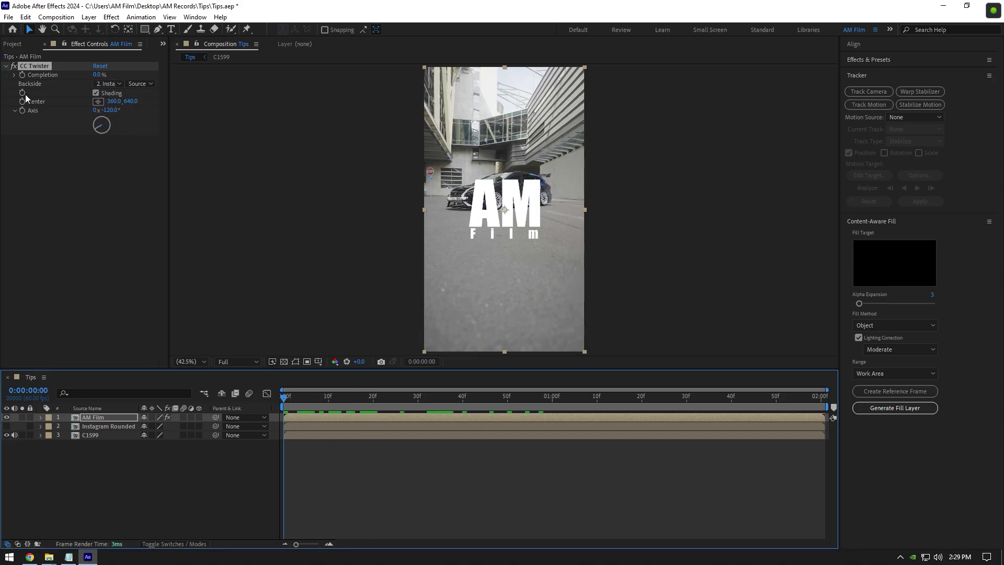
left_click(25, 76)
left_click_drag(287, 397, 629, 416)
left_click_drag(99, 77, 348, 89)
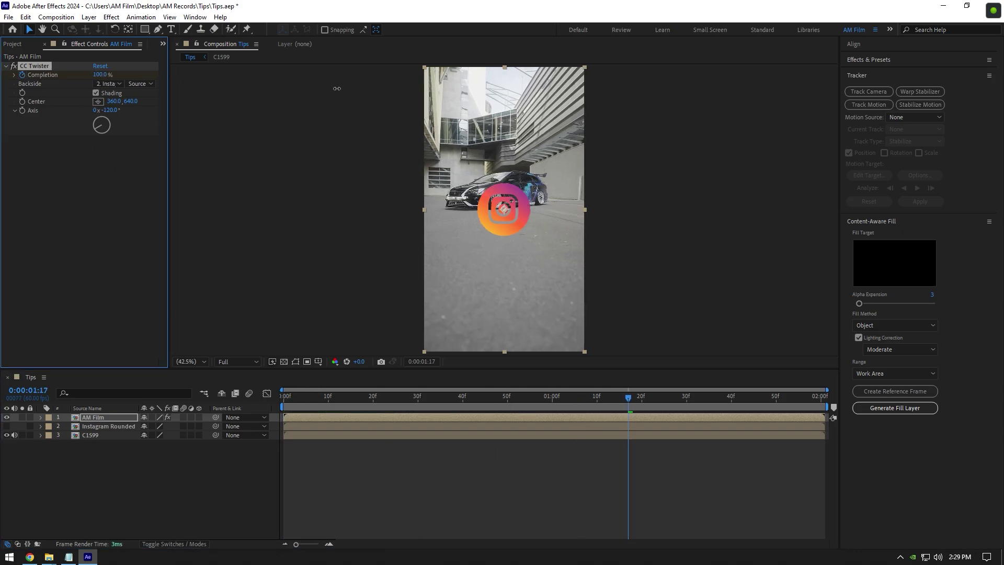
key("space")
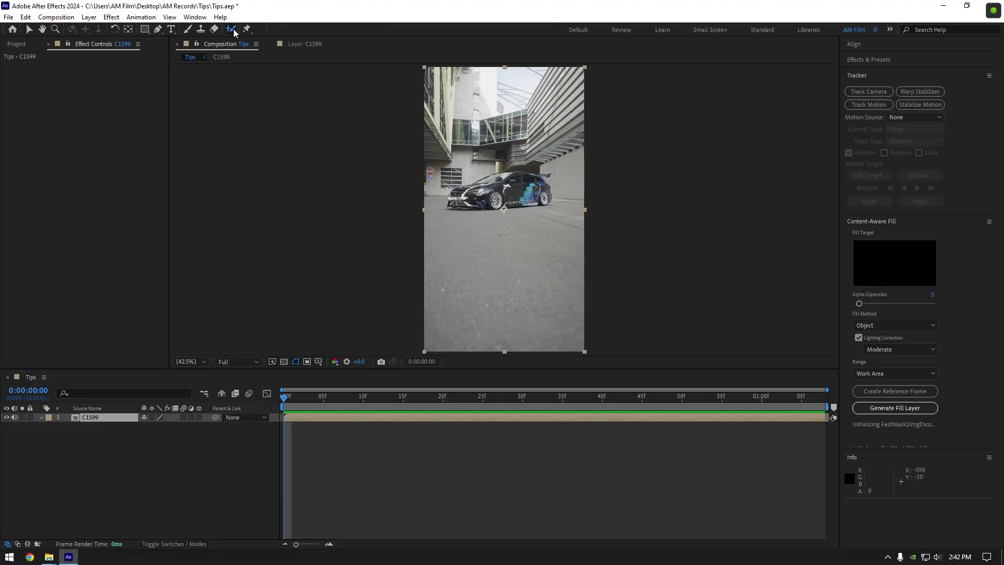
Step: Paint a Roto Brush stroke on C1599's front wheel in the Layer panel and freeze it
double_click(519, 191)
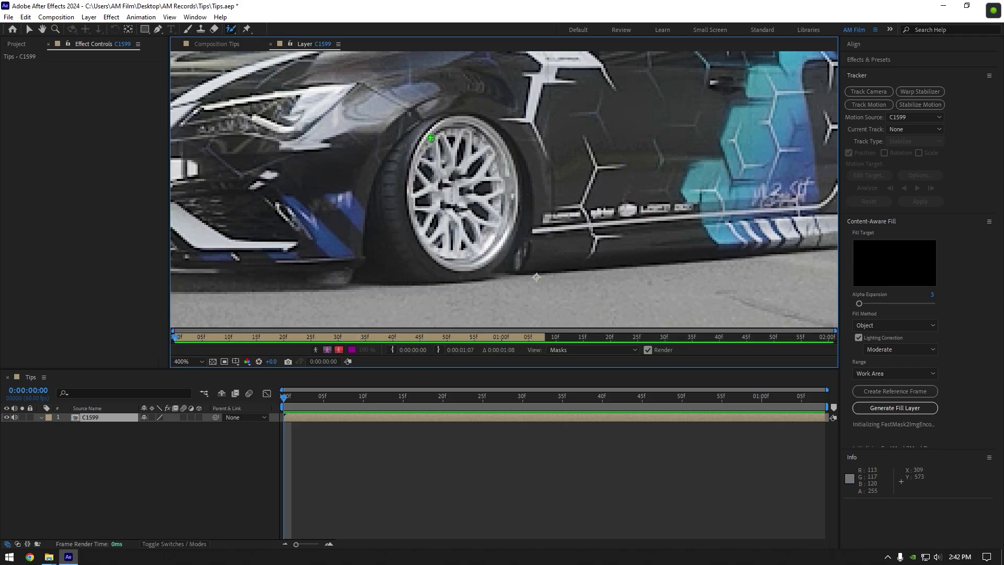
left_click_drag(431, 138, 470, 271)
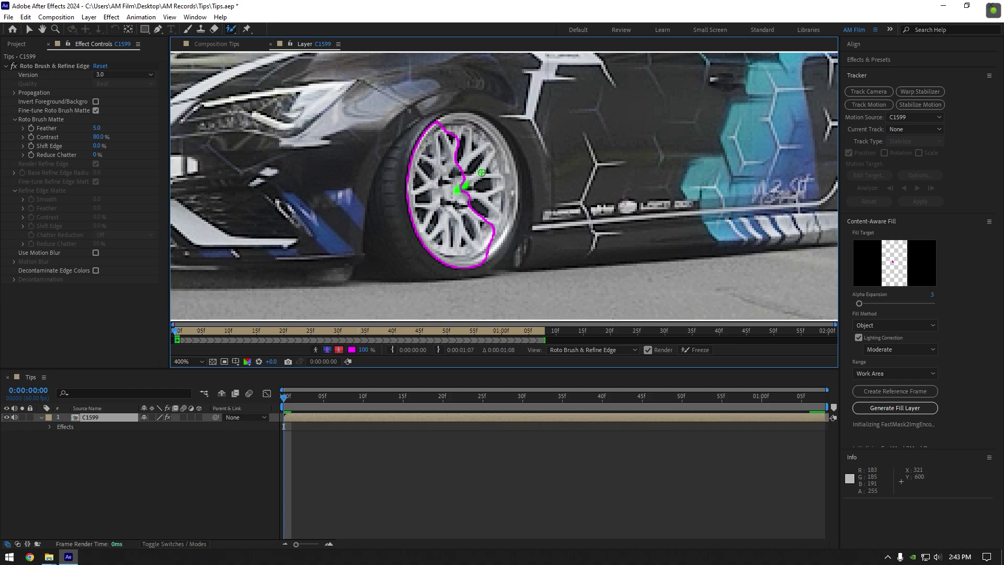
left_click(694, 350)
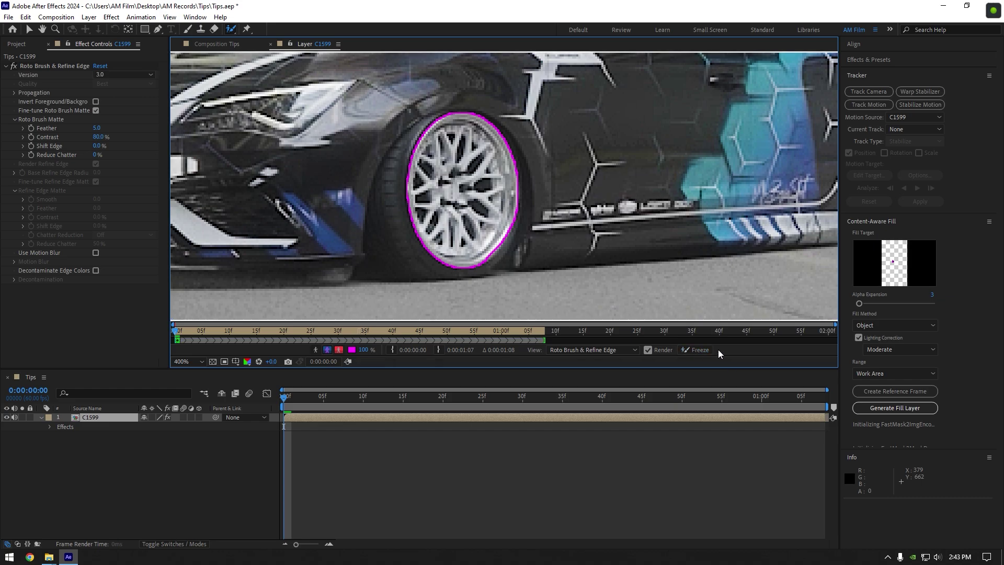
Step: Run Layer > Auto-trace on C1599 over the Work Area
left_click(197, 46)
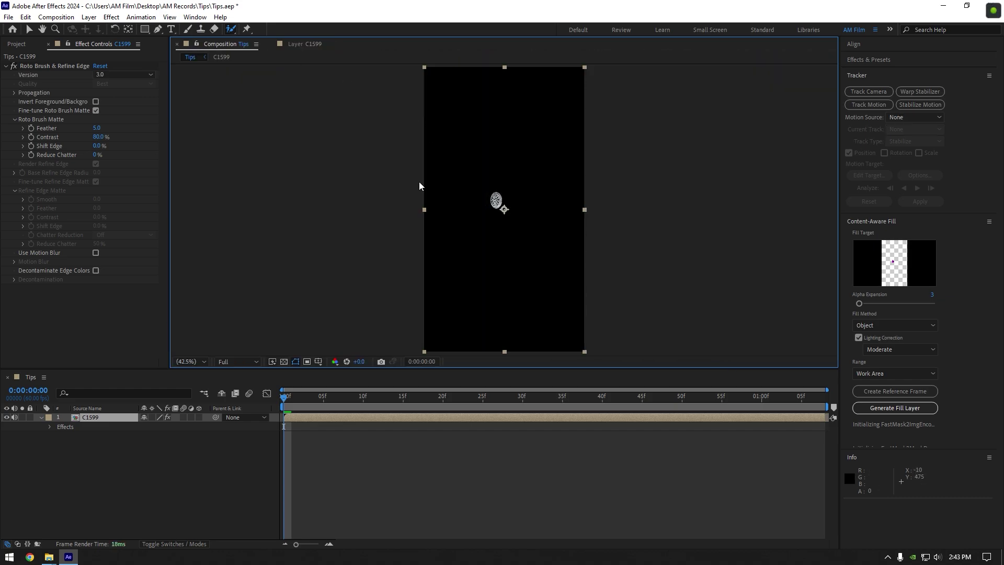
left_click(89, 16)
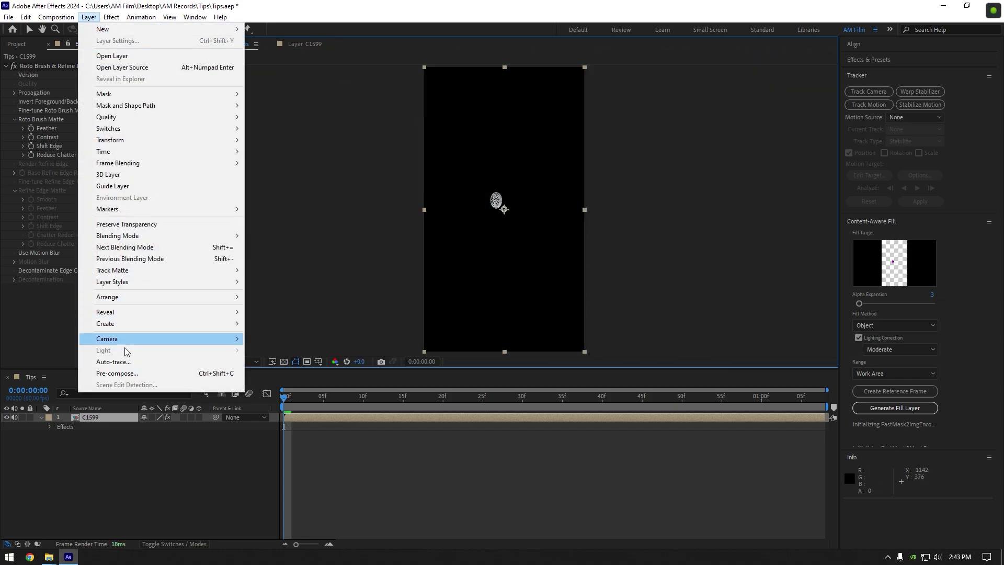
left_click(123, 363)
left_click(450, 229)
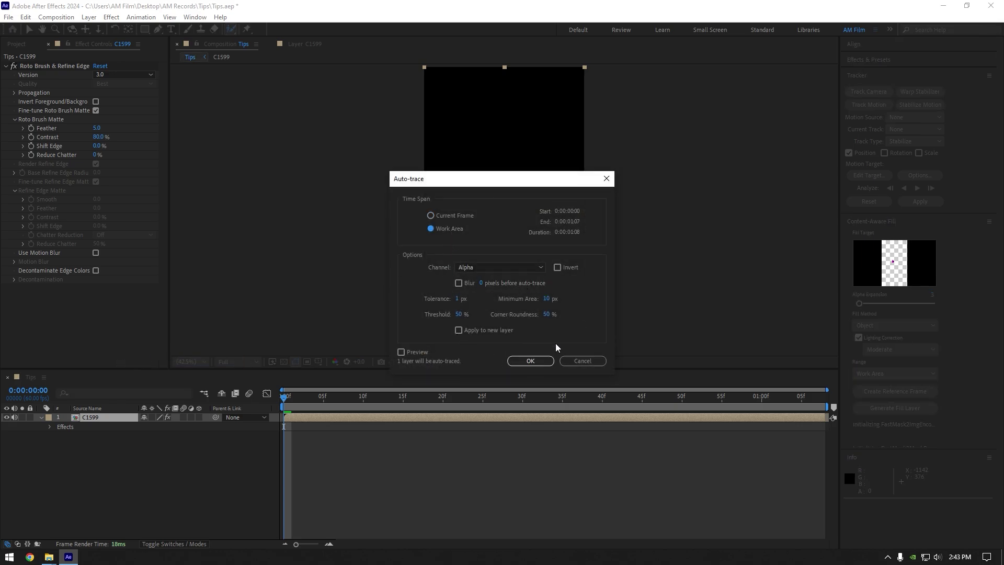
left_click(528, 362)
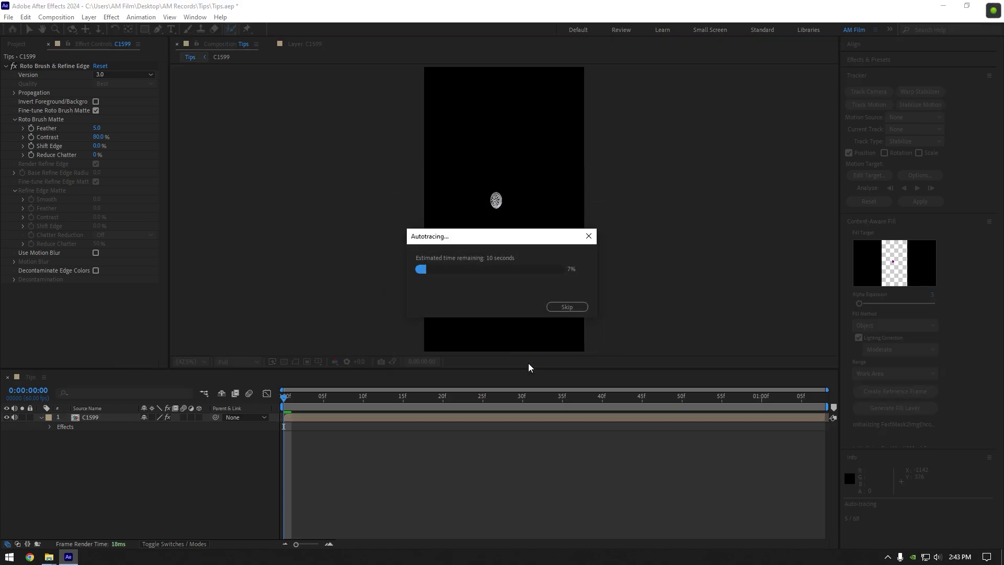
scroll(498, 212, "up", 2)
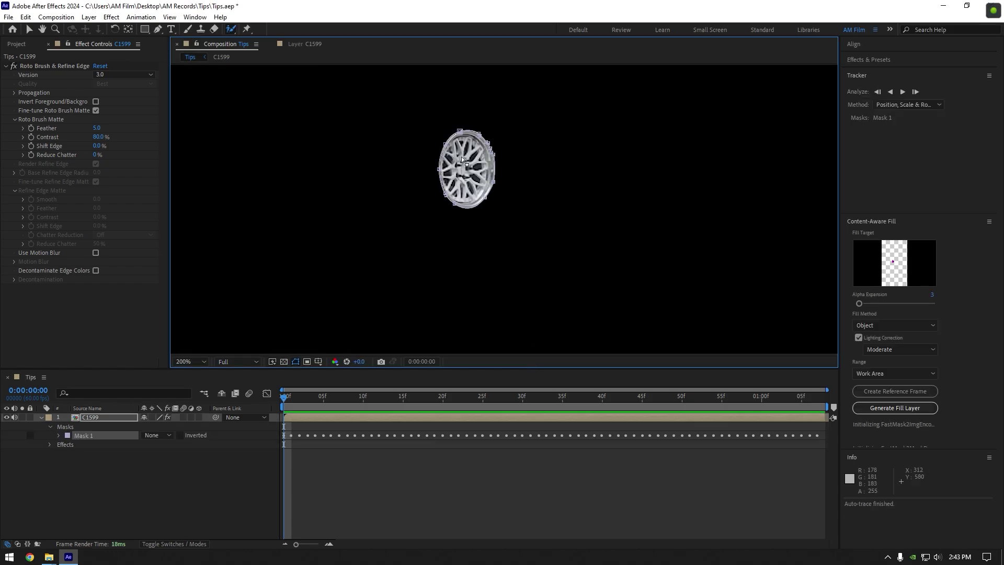
Step: At frame 17, switch off and collapse the Roto Brush & Refine Edge effect
mouse_move(311, 400)
left_mouse_down()
mouse_move(627, 404)
mouse_move(420, 407)
left_mouse_up()
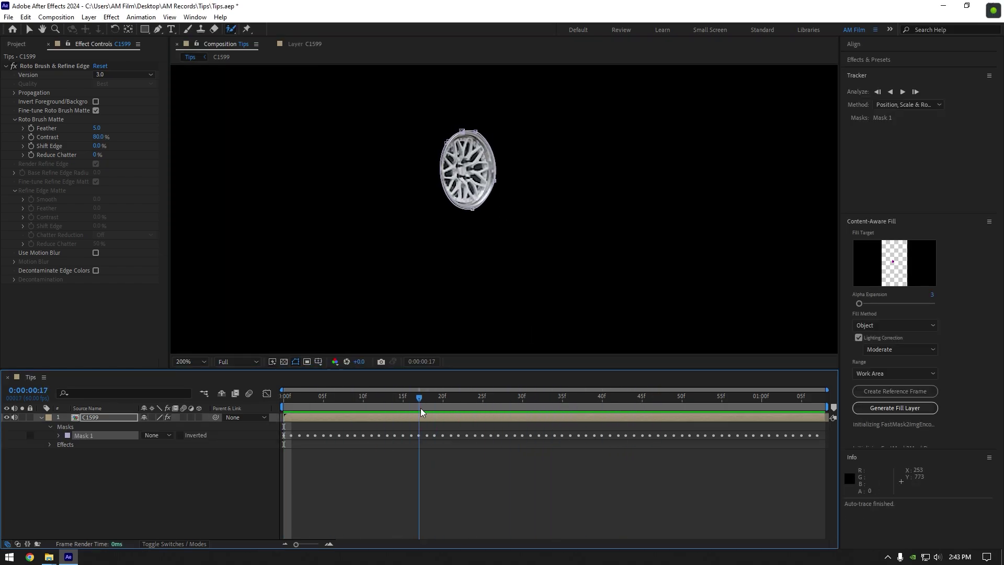
left_click(13, 65)
left_click(7, 67)
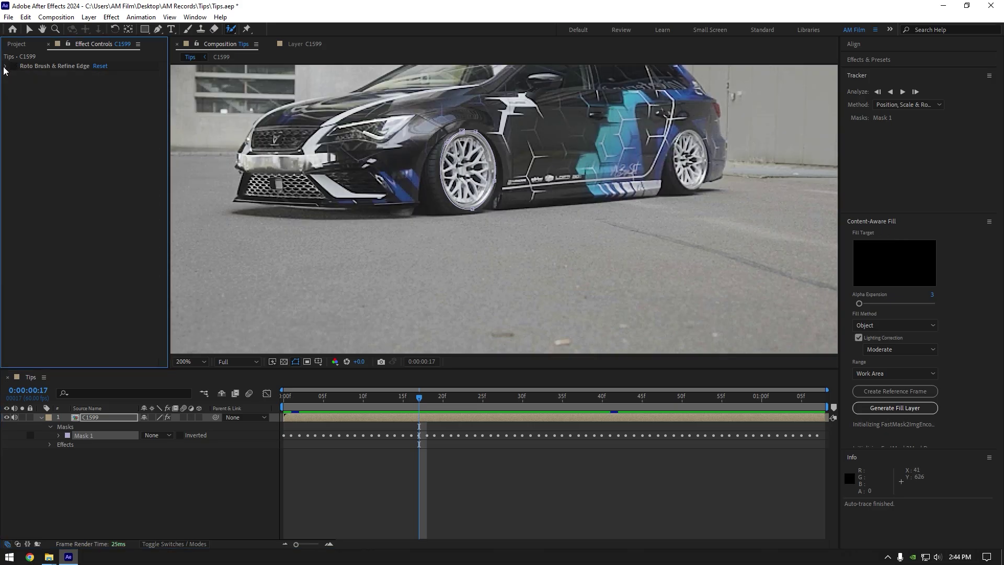
Step: Set Mask 1 mode to Add, then change it to Subtract
left_click(166, 436)
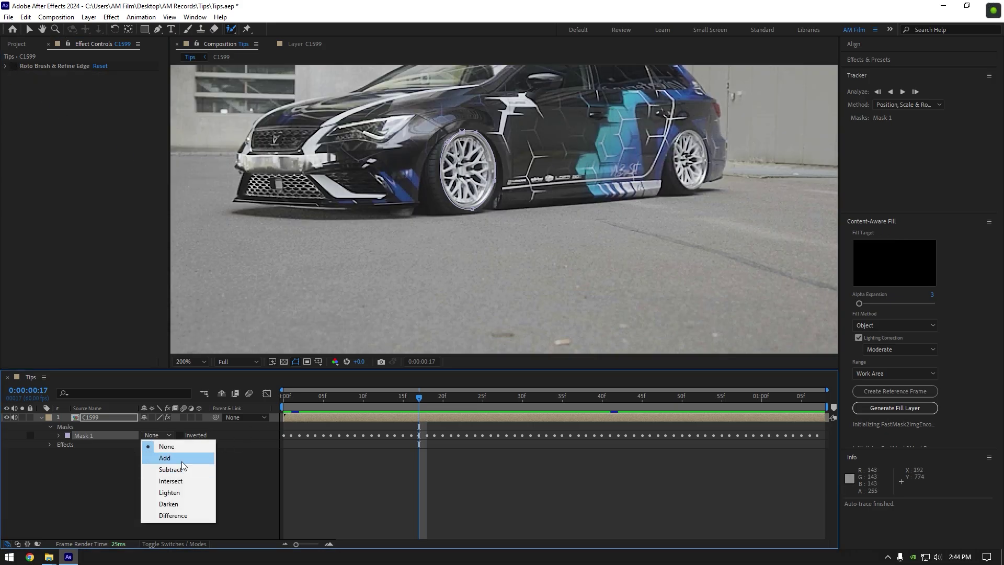
left_click(182, 461)
left_click(163, 436)
left_click(172, 468)
Step: Switch Mask 1 from Subtract to None and scrub forward to frame 28
left_click(158, 434)
left_click(167, 447)
left_click_drag(416, 398, 706, 398)
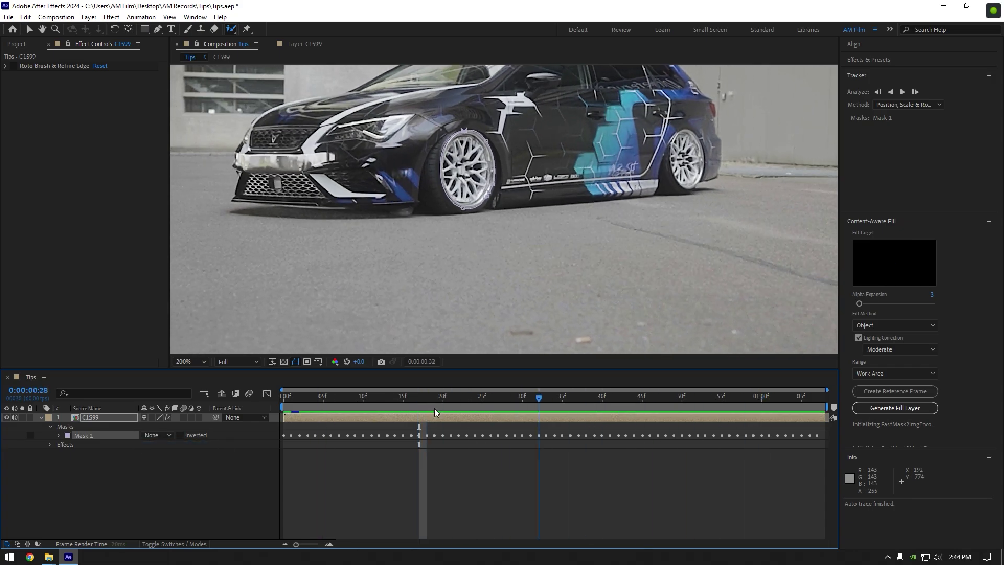